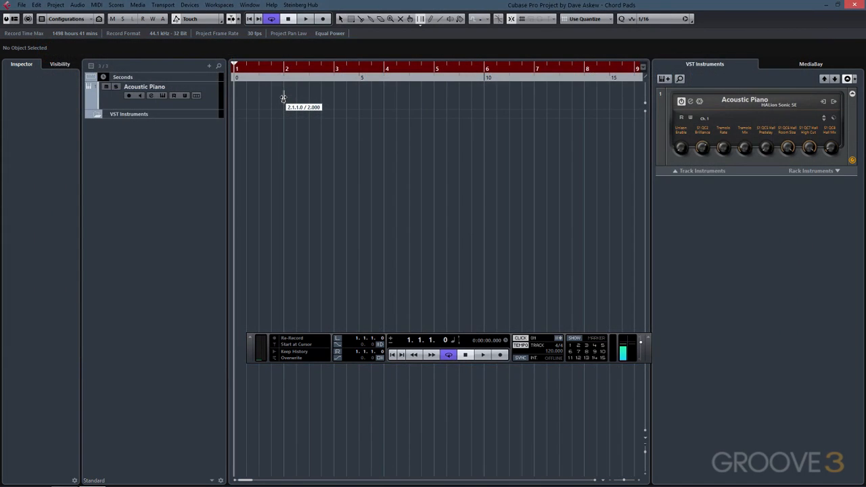
- Warp the tempo grid by shifting a bar line, bringing the project tempo to about 148.067 BPM
left_click_drag(282, 98, 336, 97)
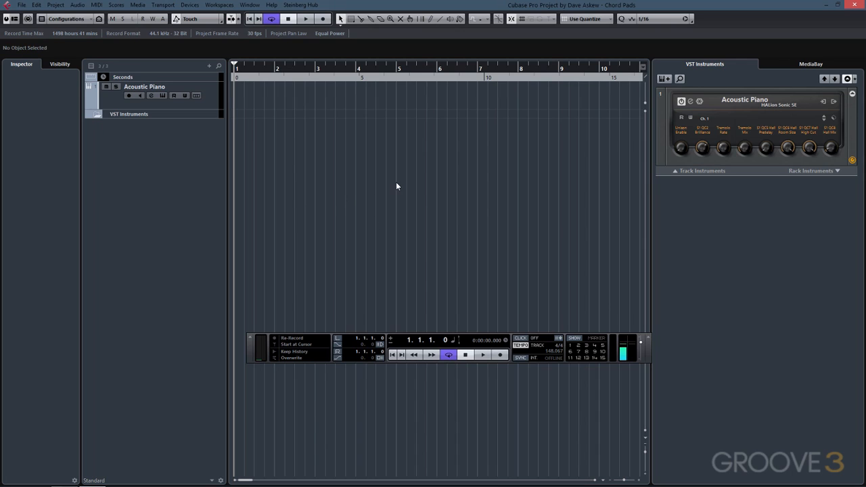
- Arm the Acoustic Piano track and record a short freely timed chord performance of about seven bars
left_click(130, 96)
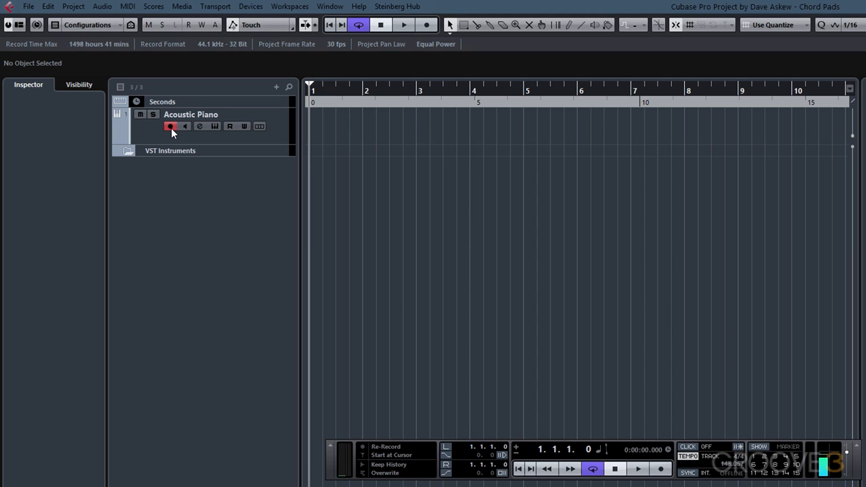
key("KP_Multiply")
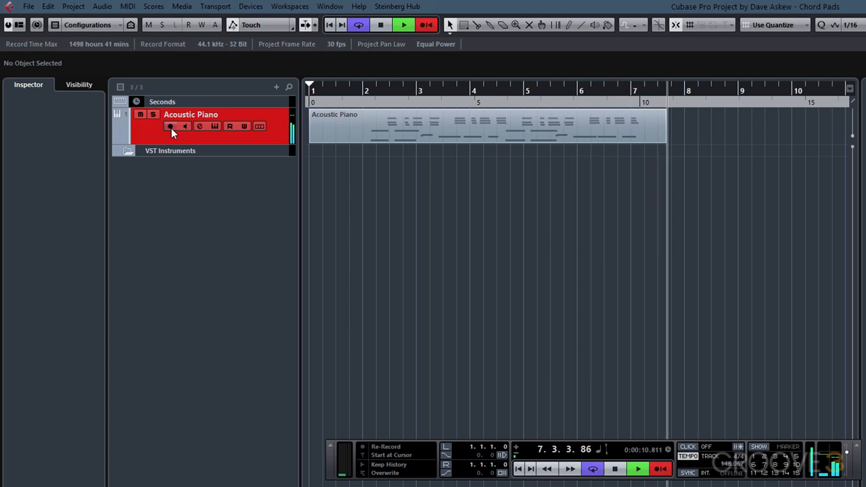
key("space")
- Turn on the metronome click and play the recorded piano part back from just before bar 2
left_click(687, 447)
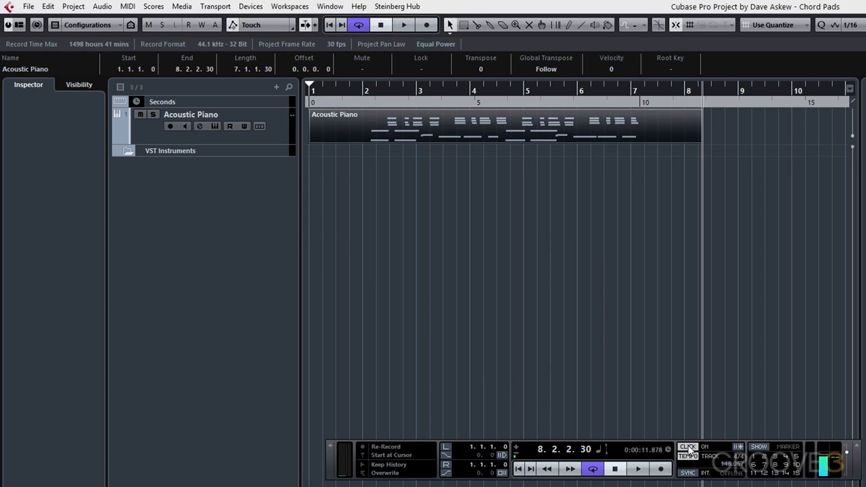
left_click_drag(364, 98, 361, 92)
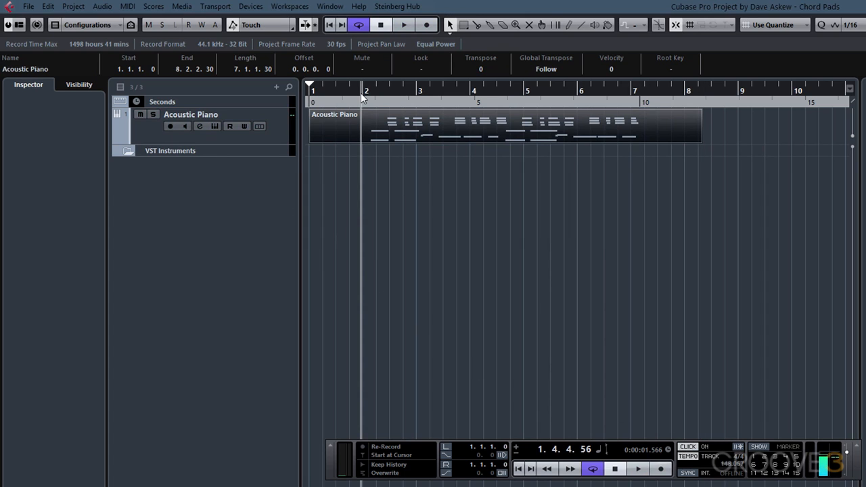
key("space")
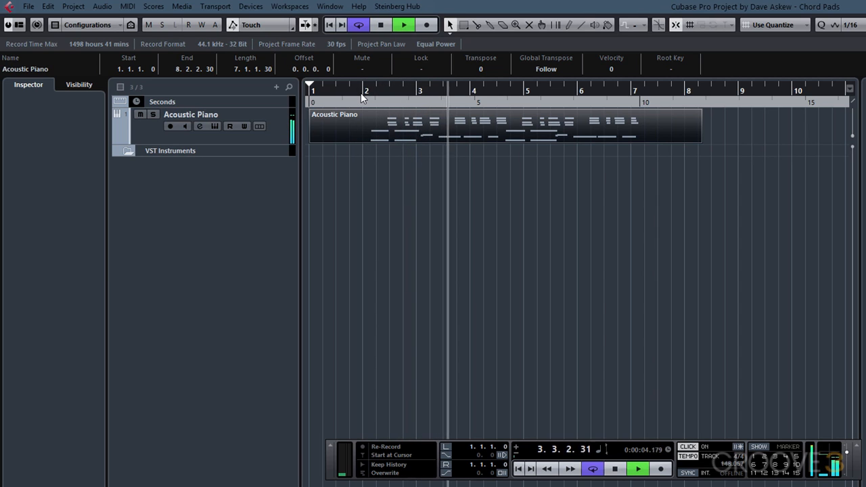
key("space")
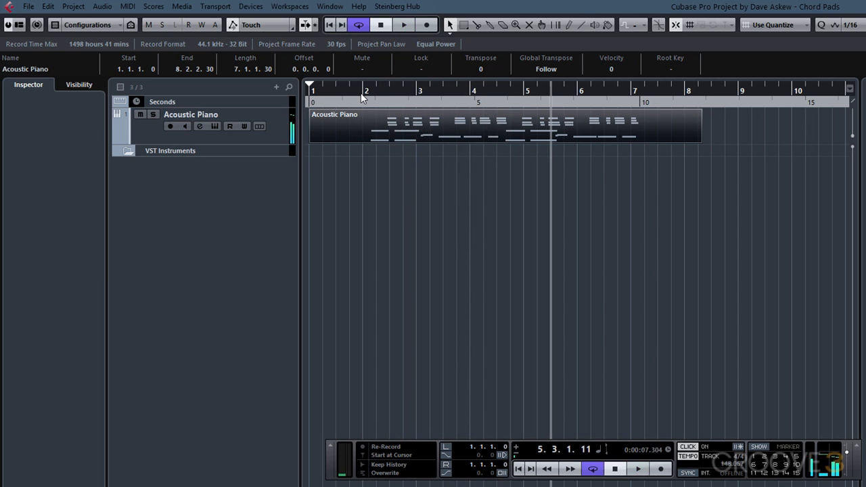
- Select the recorded piano part and analyze its tempo with Tempo Detection
left_click(378, 128)
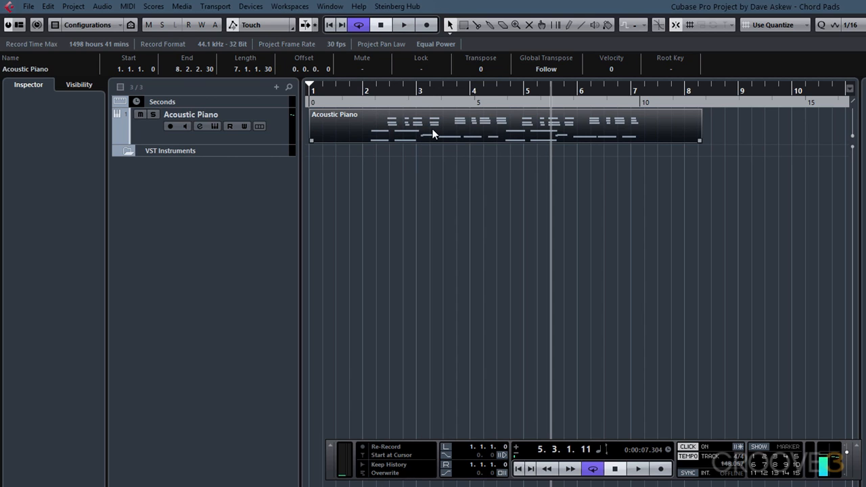
left_click(74, 7)
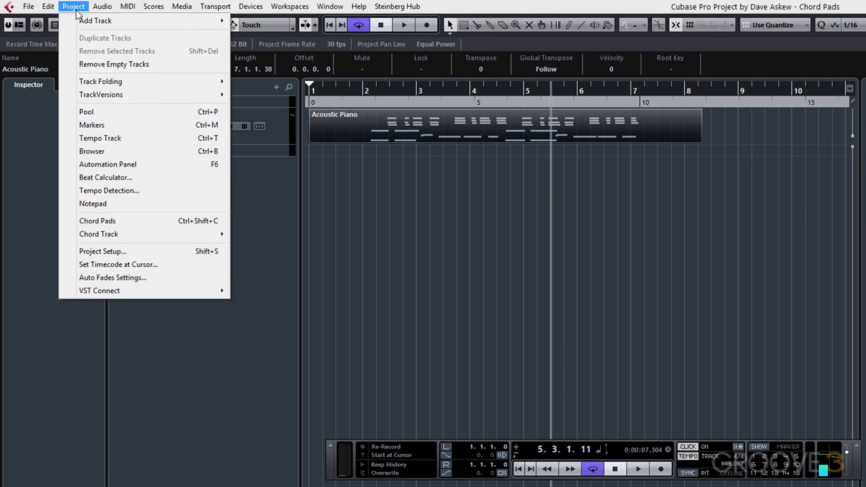
left_click(141, 191)
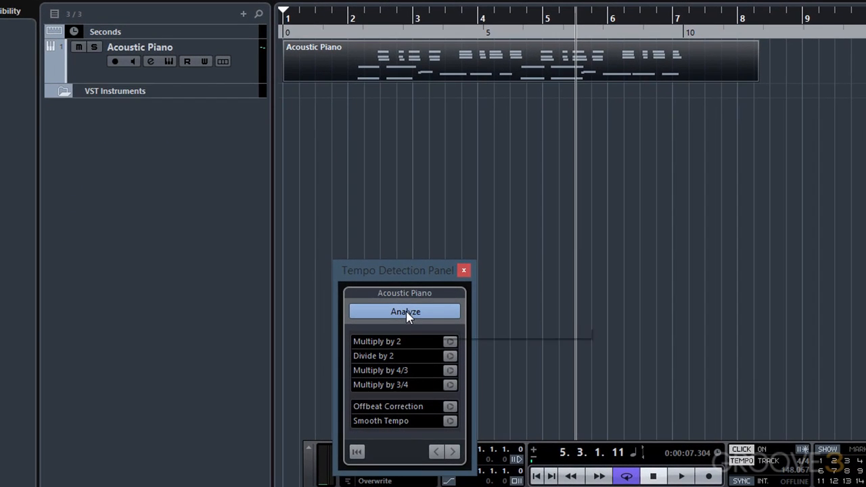
left_click(410, 333)
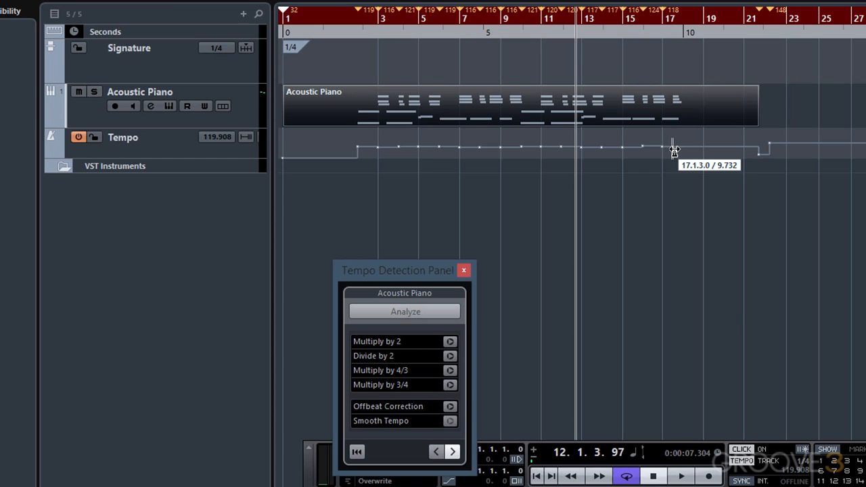
- Play the analyzed piano part with the click to check the detected tempo
left_click(343, 21)
key("space")
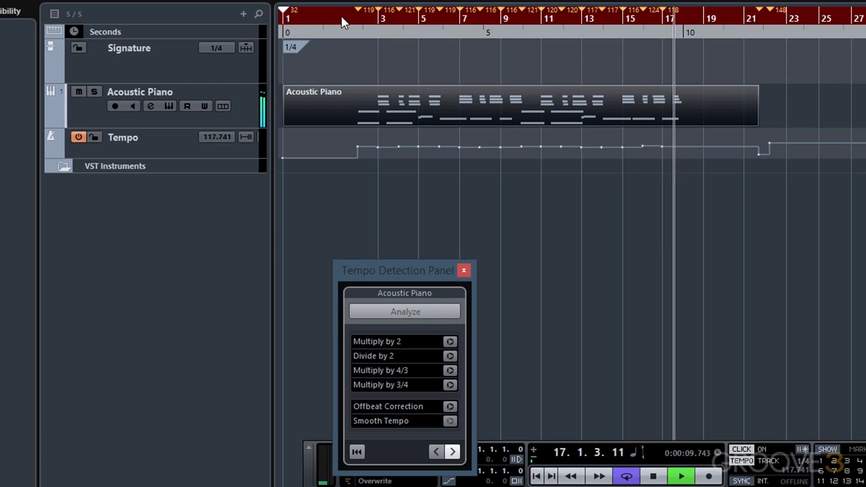
key("space")
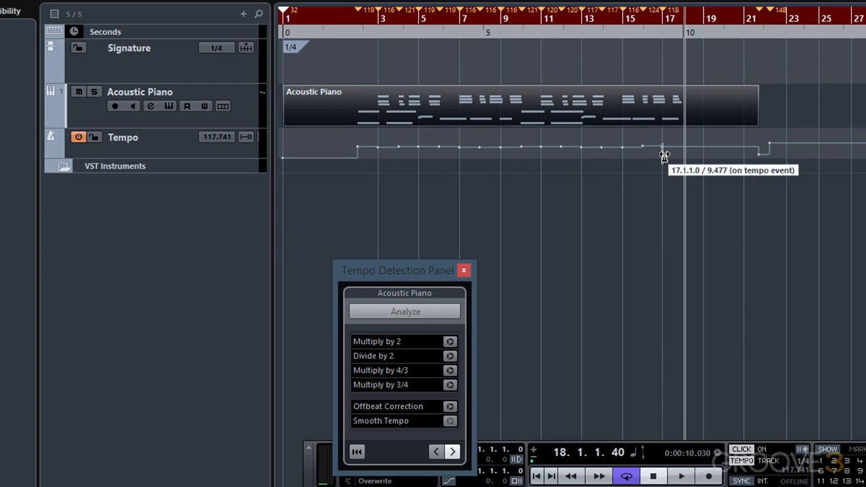
- Apply Divide by 2 to the detected tempo and play the piano part back from near its start
left_click_drag(415, 269, 420, 167)
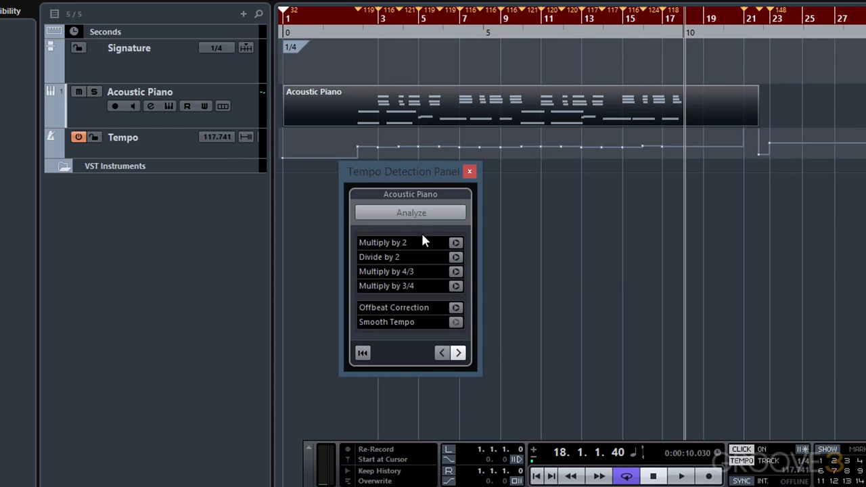
left_click(456, 257)
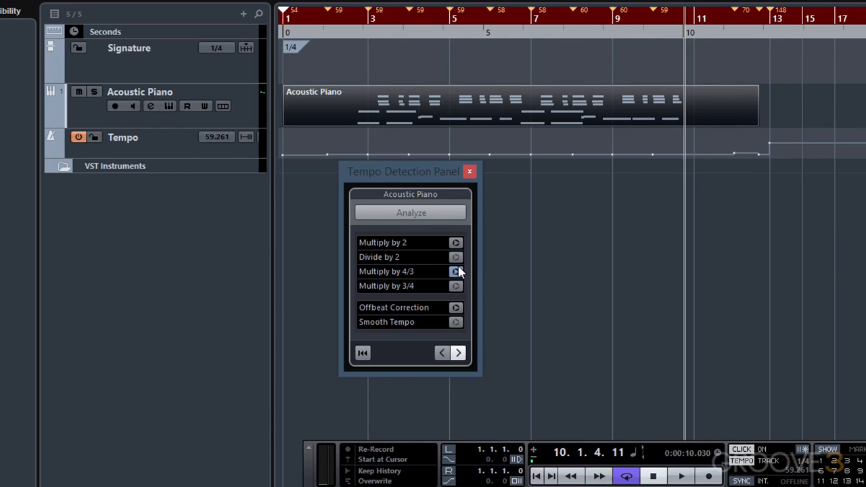
double_click(346, 23)
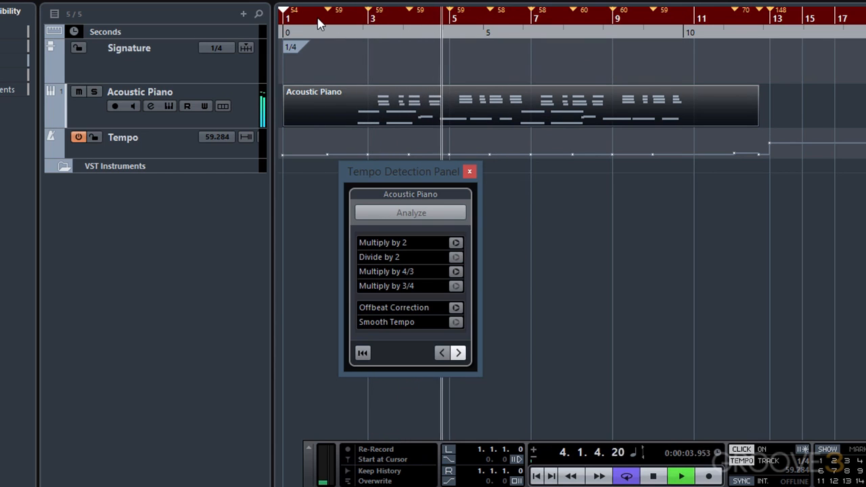
key("space")
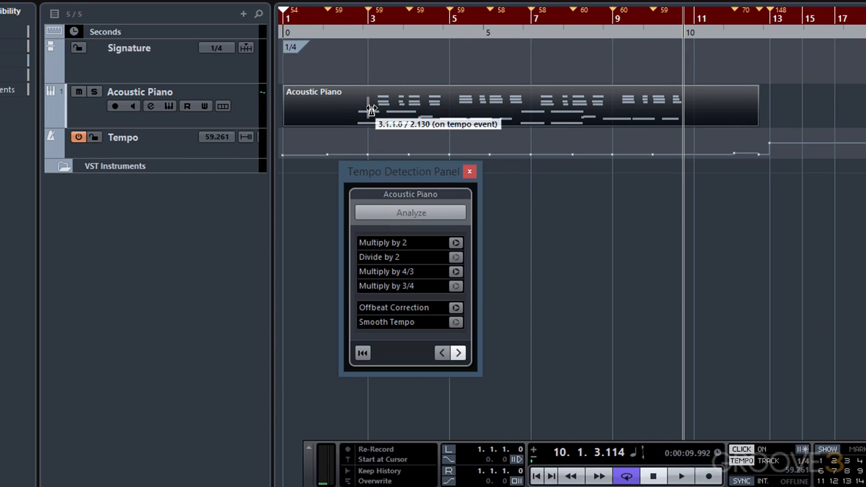
- Apply Offbeat Correction to the detected tempo of the piano part and audition the result
left_click(456, 308)
key("space")
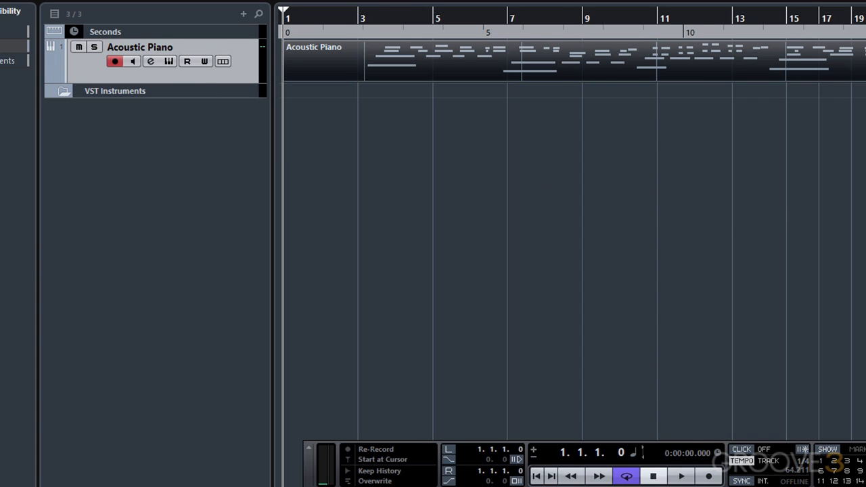
- Open Tempo Detection for the second, longer piano recording and analyze it
left_click(57, 139)
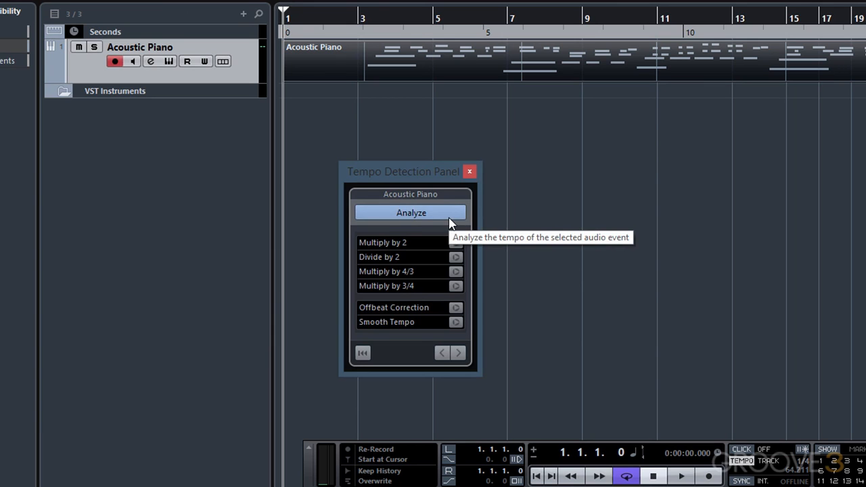
left_click(449, 217)
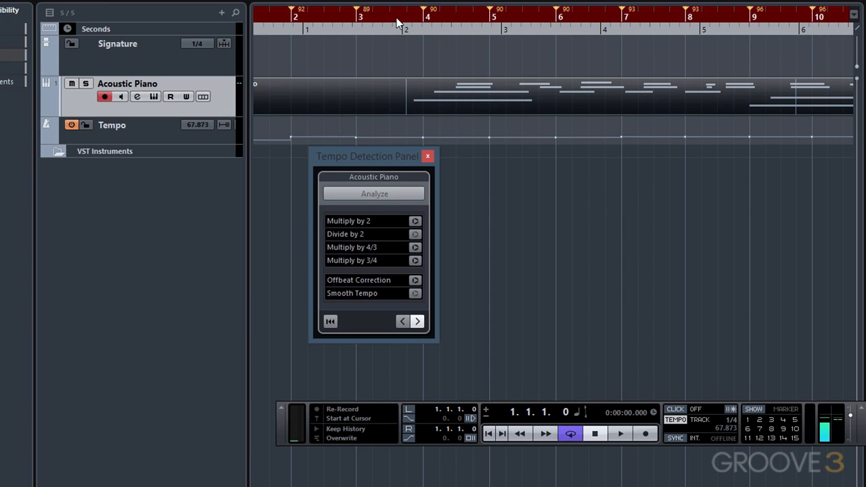
- Play the newly analyzed piano recording from bar 3 with the metronome click
left_click_drag(364, 18, 350, 18)
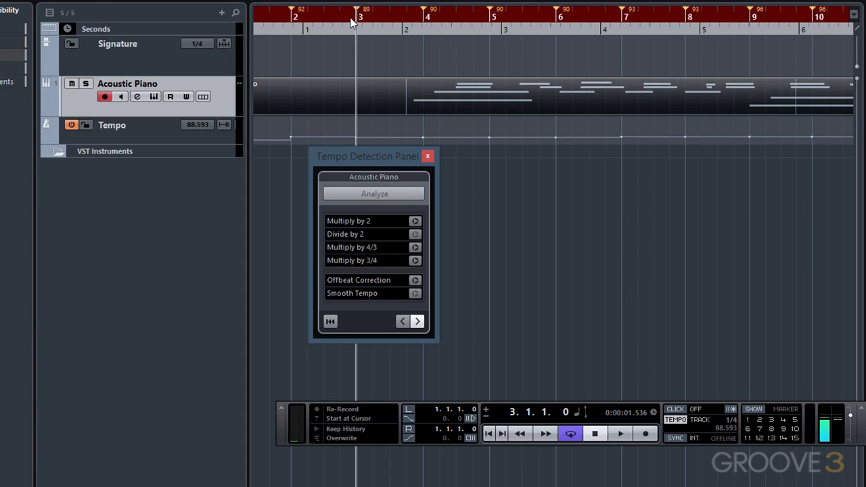
key("space")
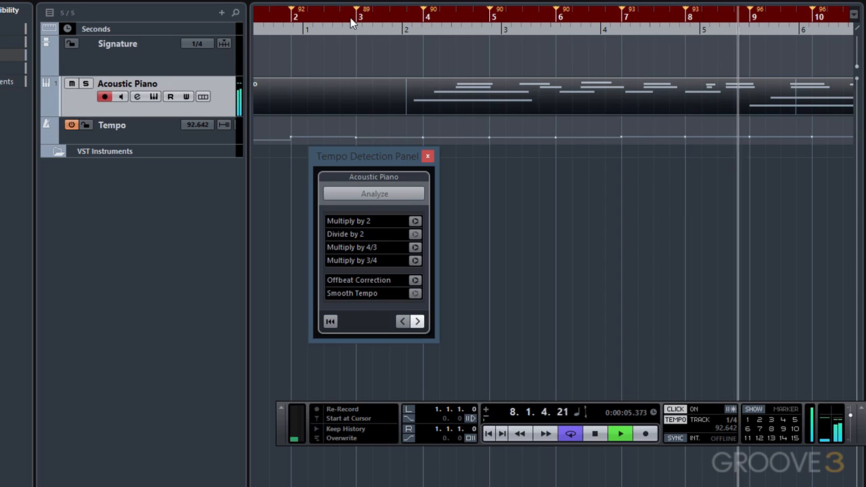
key("space")
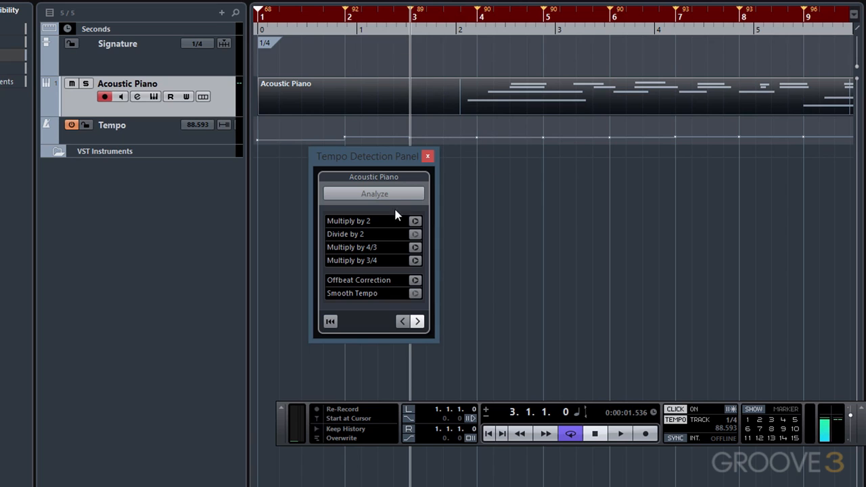
- Multiply the detected tempo by 3/4 and warp the bar 3 line onto the first piano note at about 2.1 seconds
left_click(415, 262)
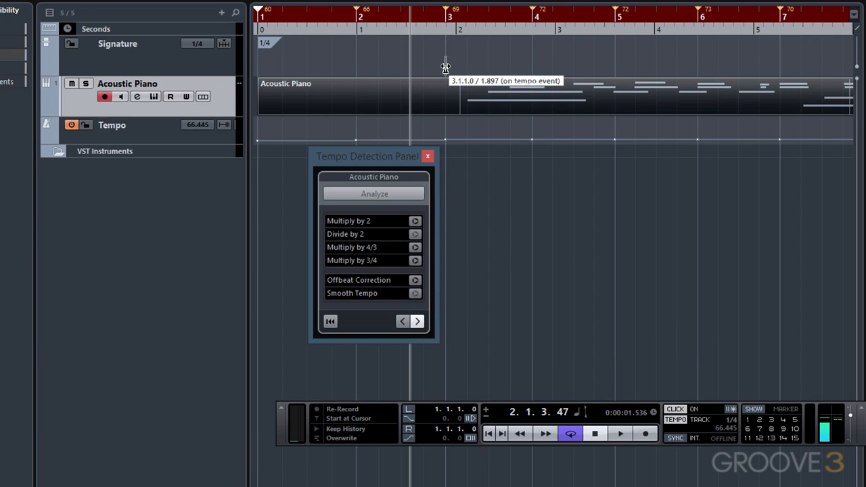
left_click_drag(445, 69, 467, 63)
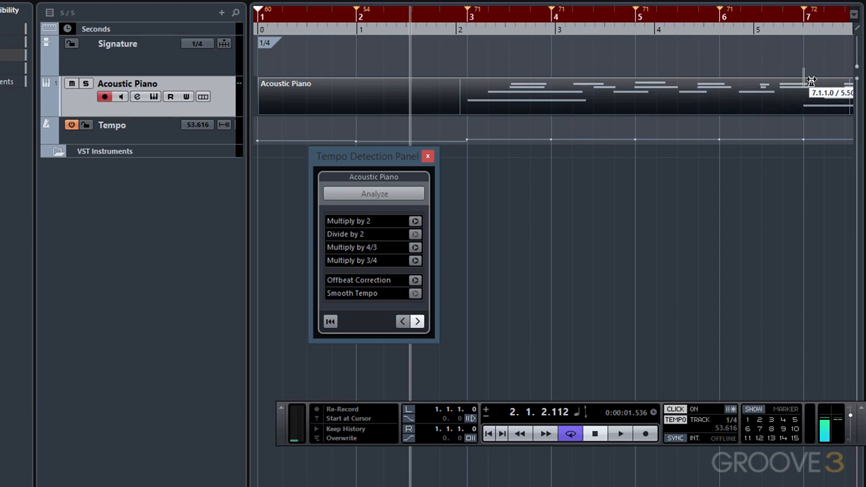
- Play the piano recording against the click to check the corrected tempo map over the following bars
key("space")
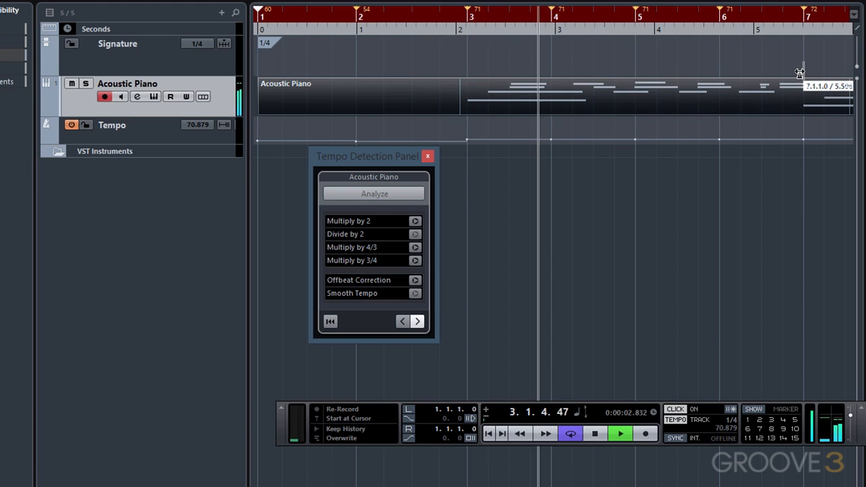
key("g")
key("g")
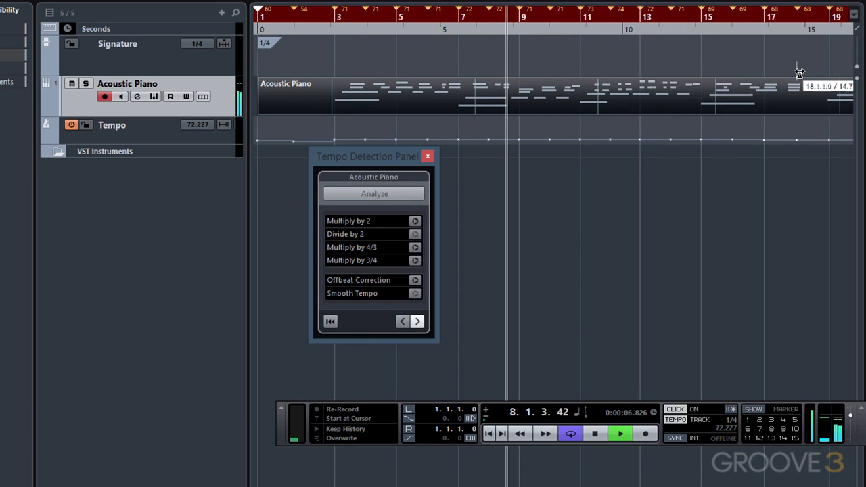
key("space")
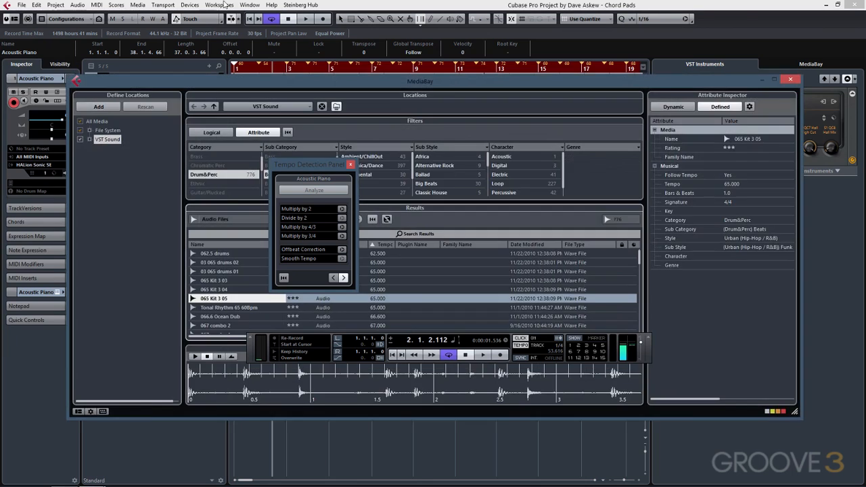
- Add the drum loop 065 Kit 3 05 from MediaBay to a new audio track at bar 1, below the piano
left_click_drag(343, 46, 587, 54)
left_click_drag(563, 269, 330, 167)
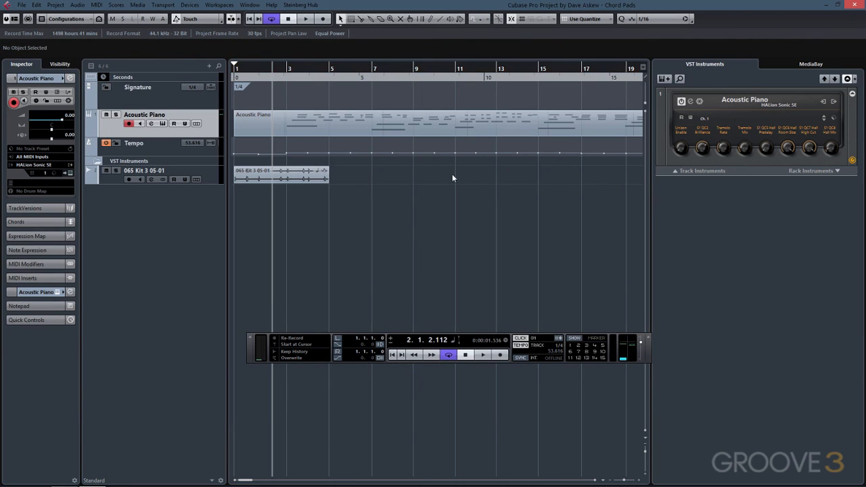
- Move the drum loop to start at bar 3 and duplicate it five times in succession
left_click_drag(295, 174, 337, 175)
key("ctrl+d")
key("ctrl+d")
key("ctrl+d")
key("ctrl+d")
key("ctrl+d")
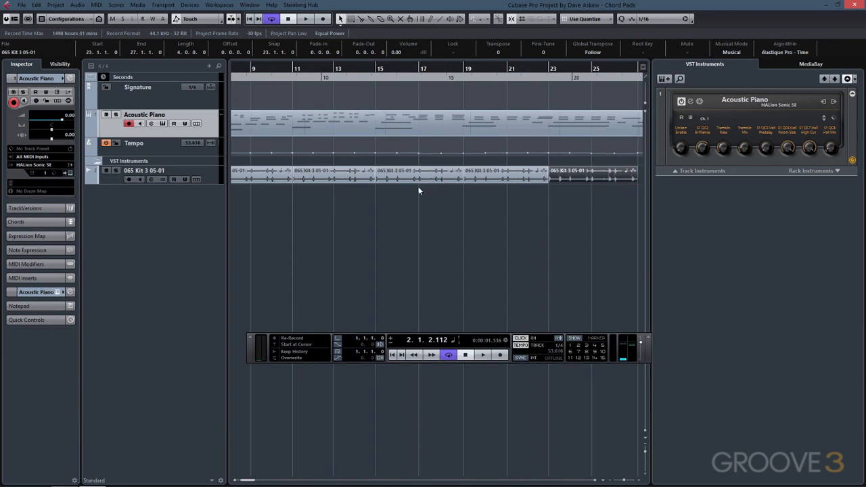
- Play the piano part together with the repeated drum loops to check that they stay in time
key("g")
key("g")
key("g")
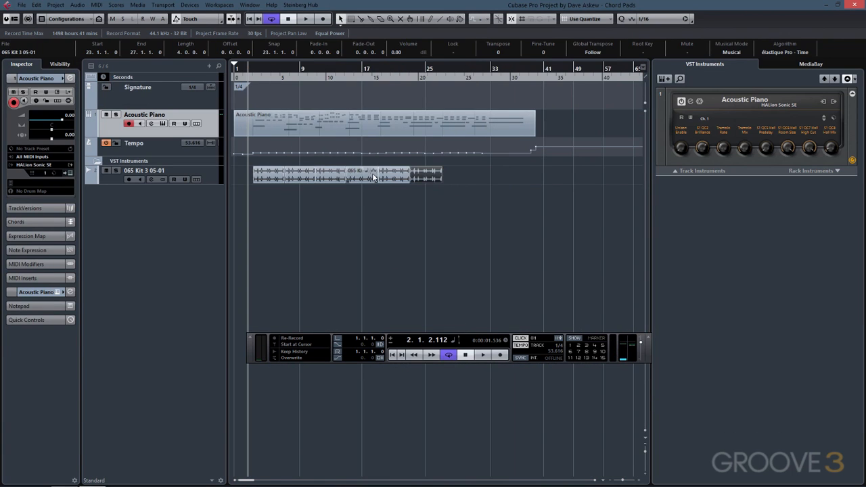
key("space")
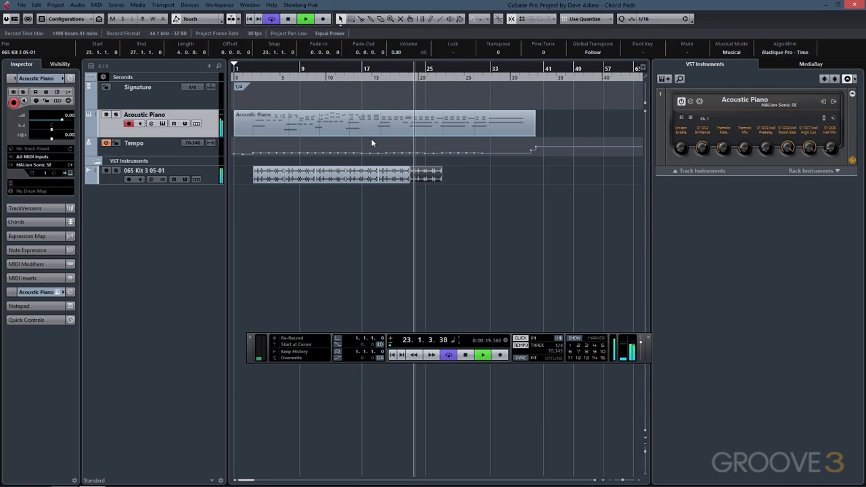
key("space")
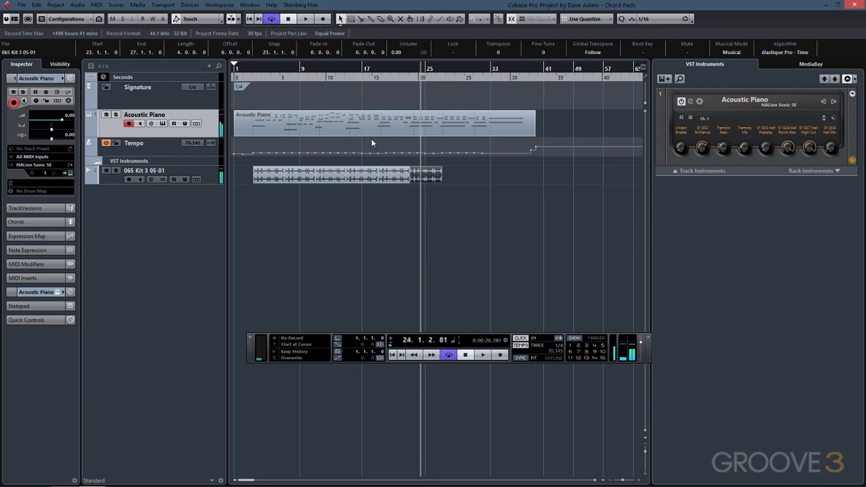